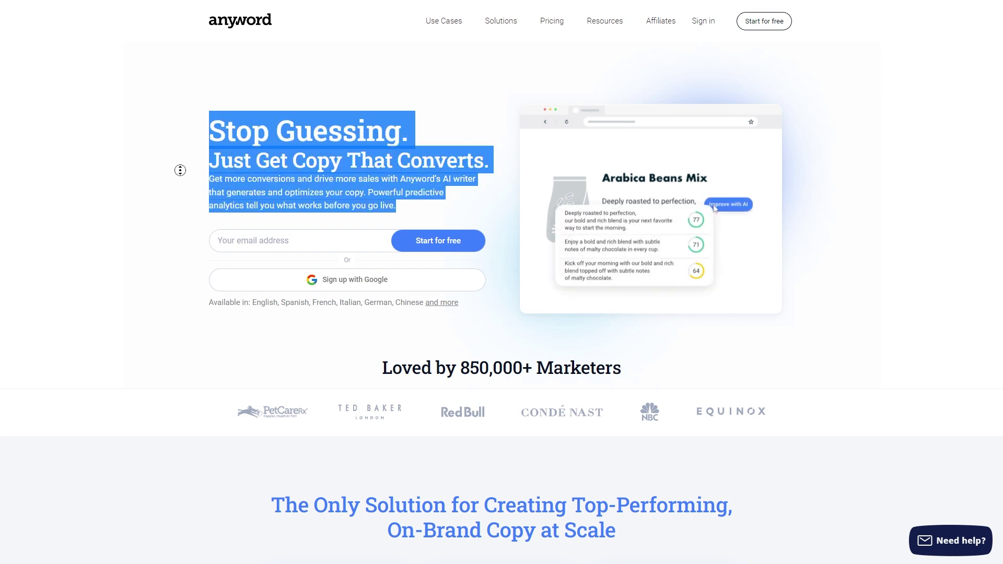
Scroll the Anyword home dashboard to view creation templates and recent blog projects
scroll(177, 178, down, 2)
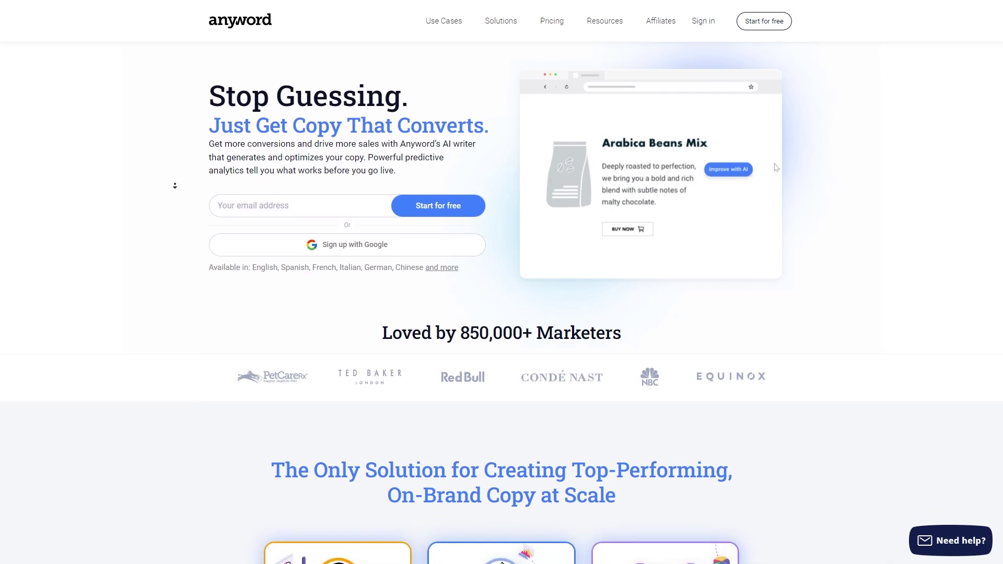
scroll(175, 185, down, 2)
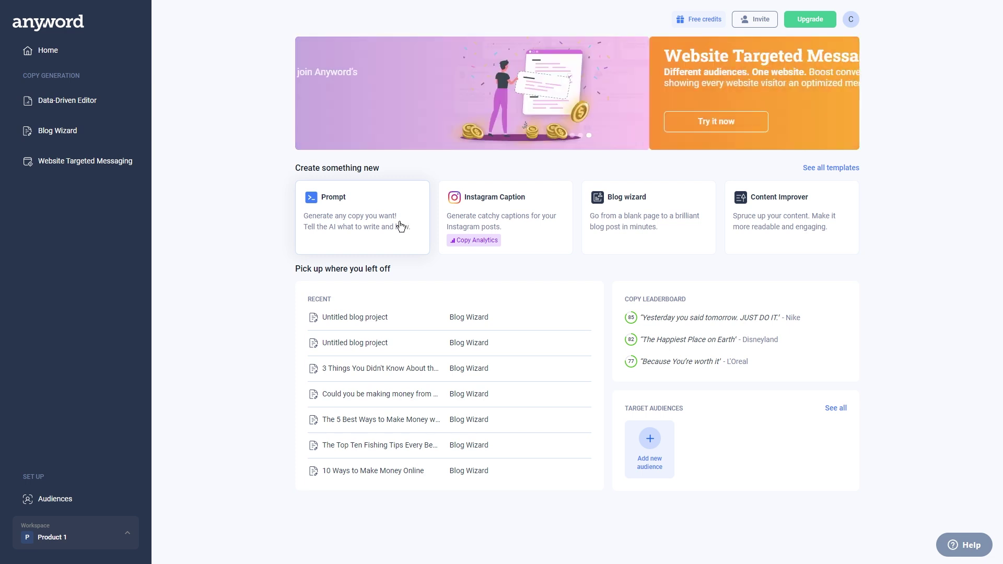
Open Blog Wizard and start a Blog Post From Scratch, reviewing its step-one instructions
click(74, 131)
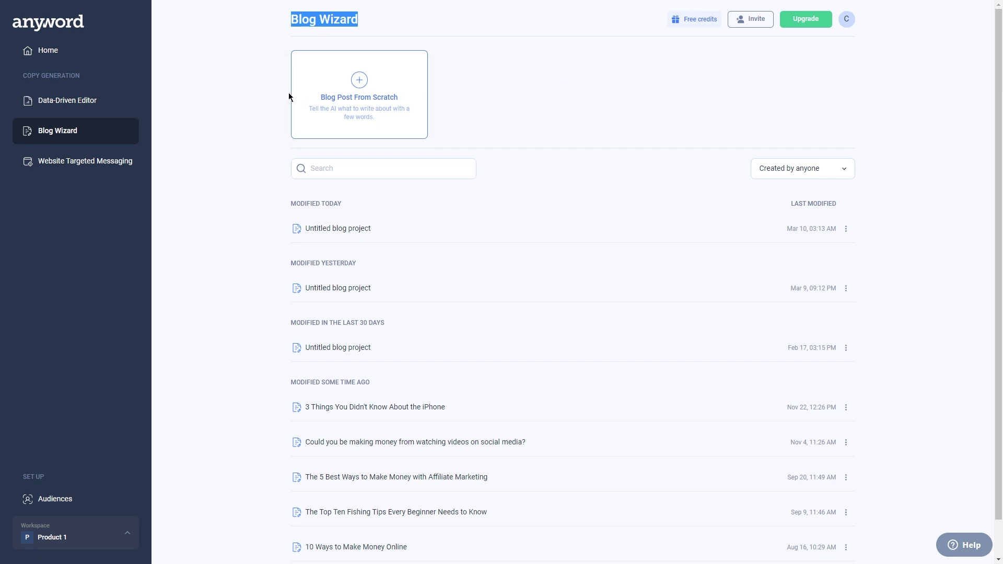
click(271, 110)
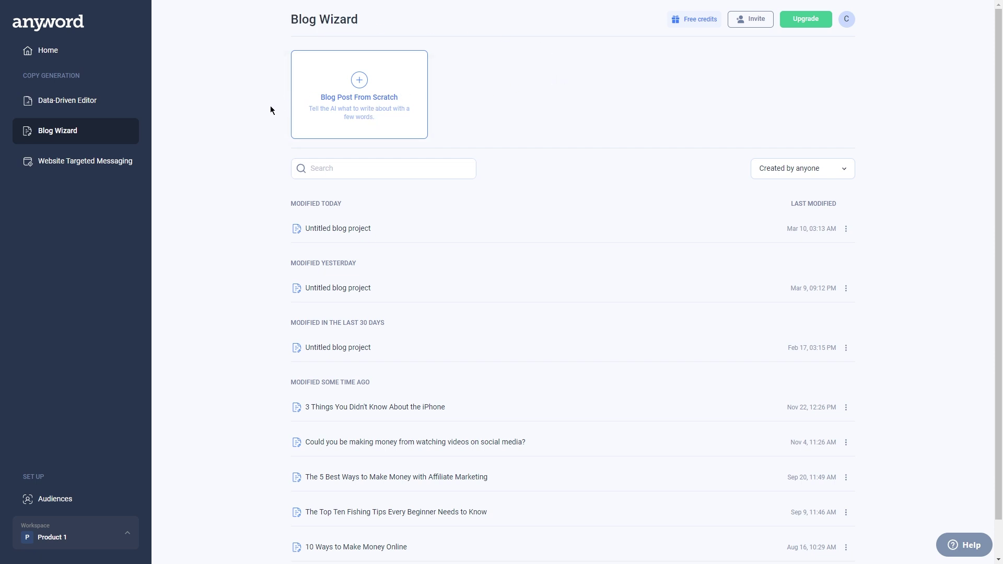
click(332, 92)
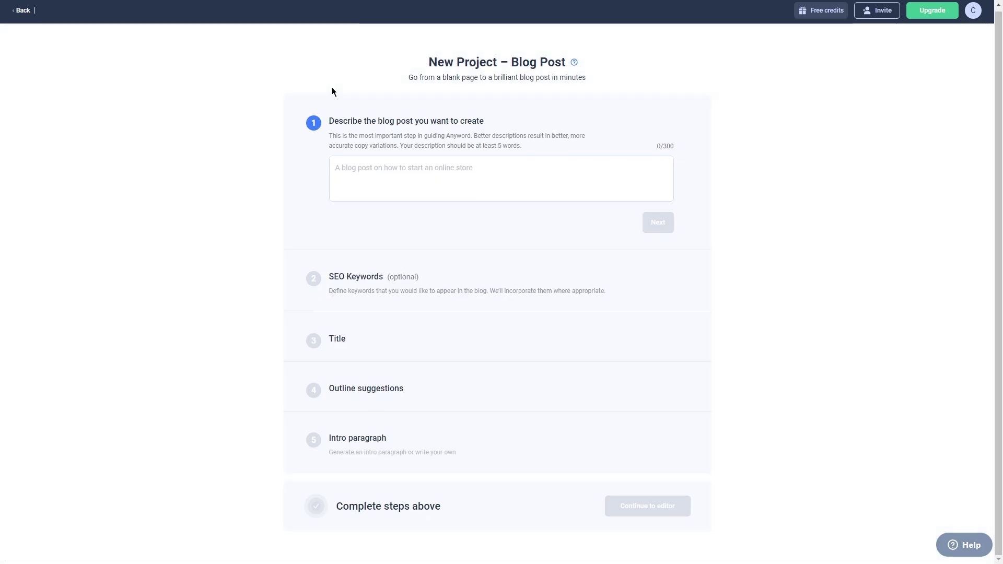
drag(462, 130, 370, 101)
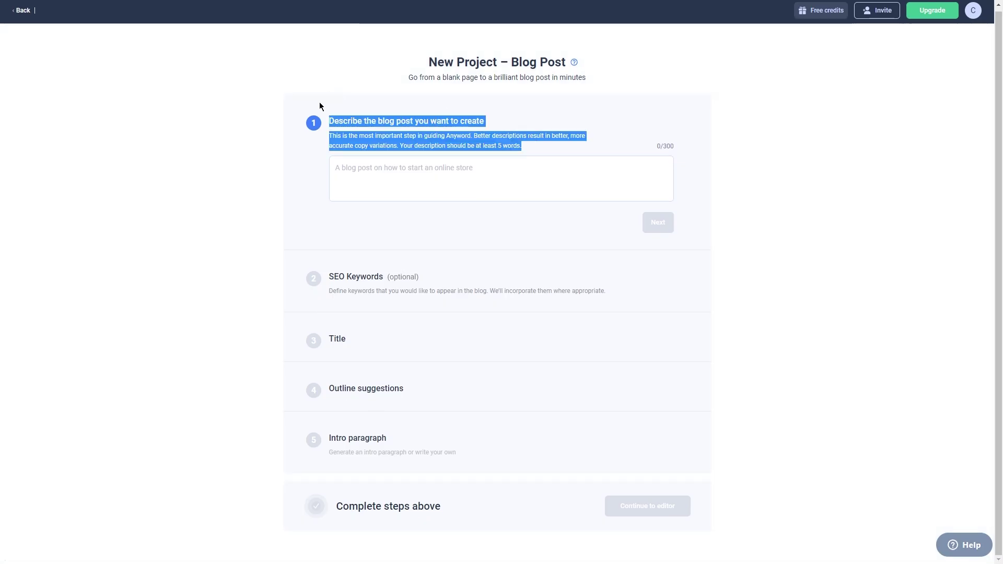
click(413, 166)
Return to the project list, now showing today's untitled blog, and reopen Blog Post From Scratch
key(alt+Left)
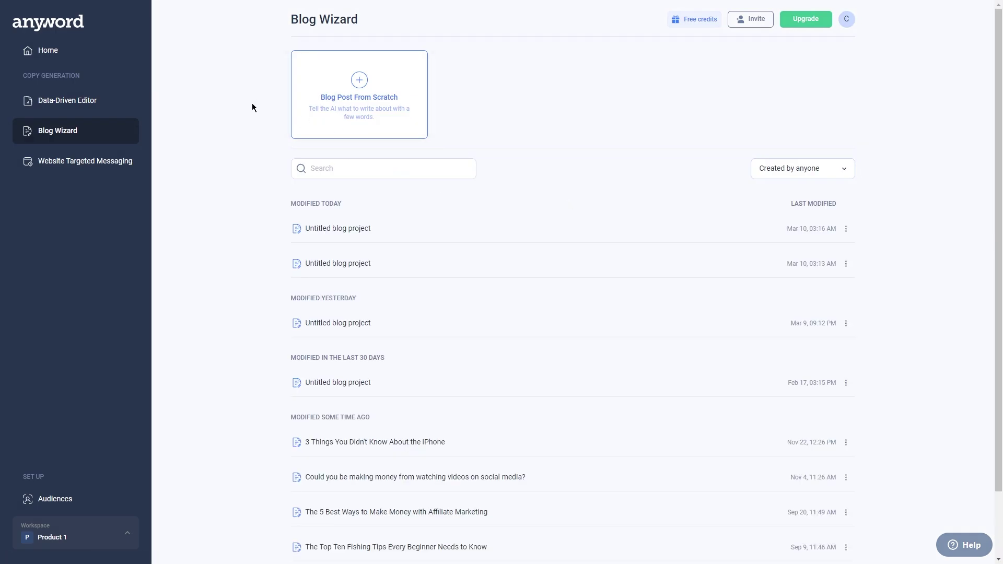
drag(400, 31, 288, 26)
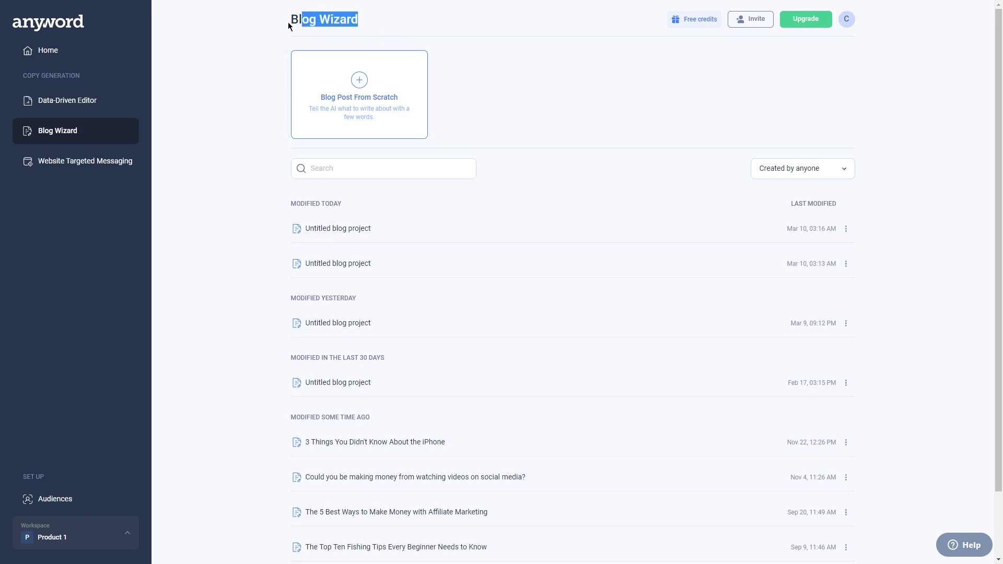
click(227, 24)
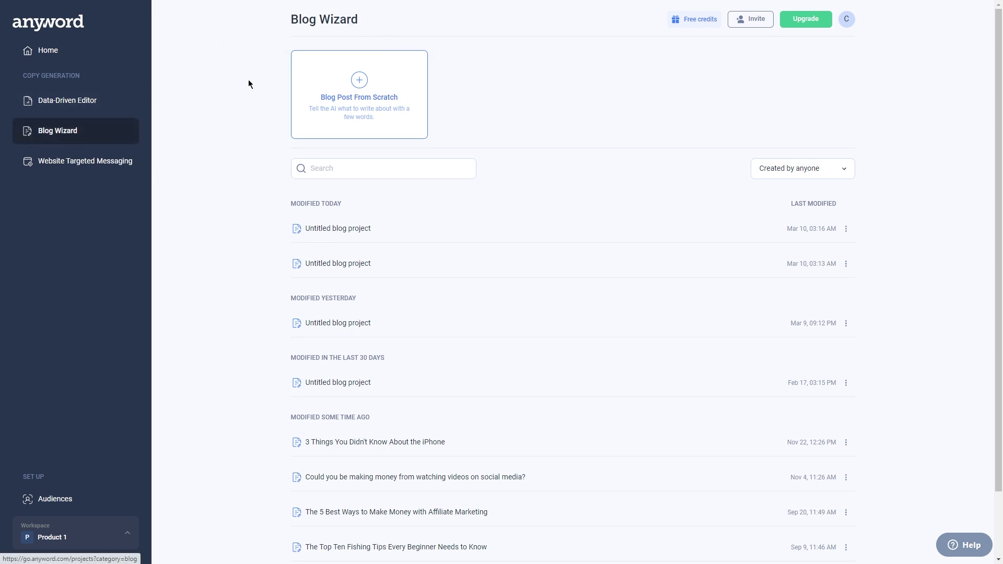
click(324, 54)
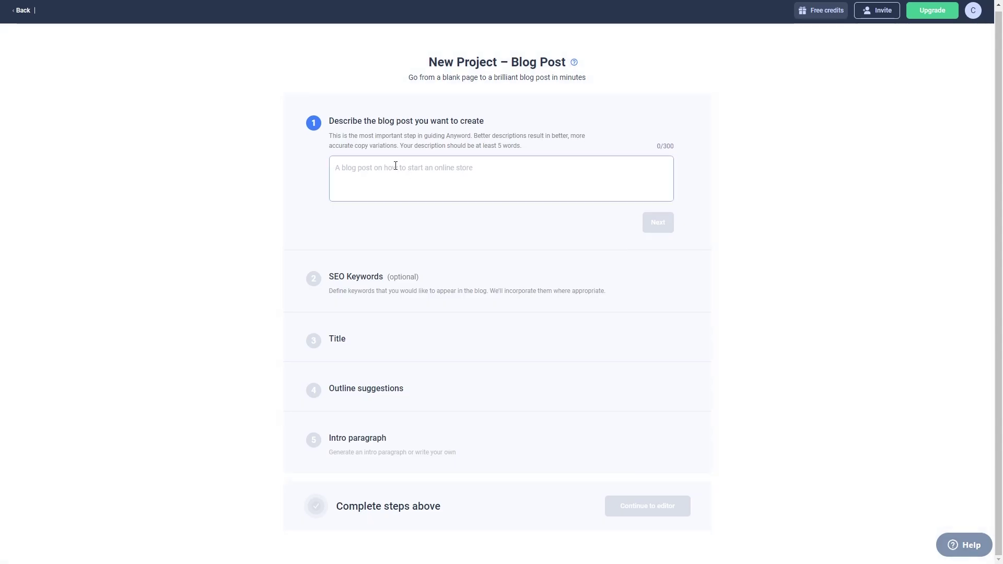
Enter the blog description 'How to lose weight fast' and continue to keywords
text(How to lose weight fast)
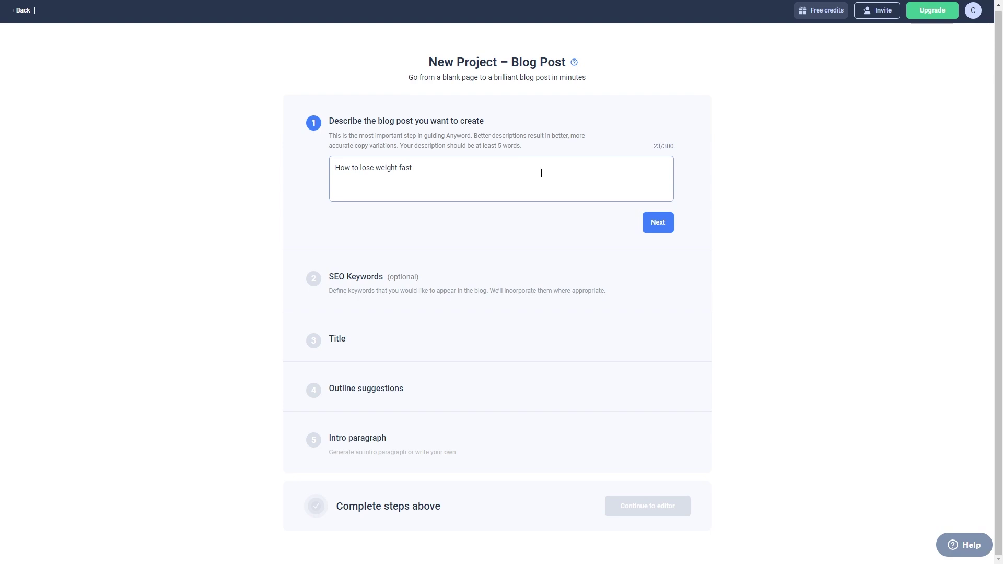
drag(522, 147, 309, 116)
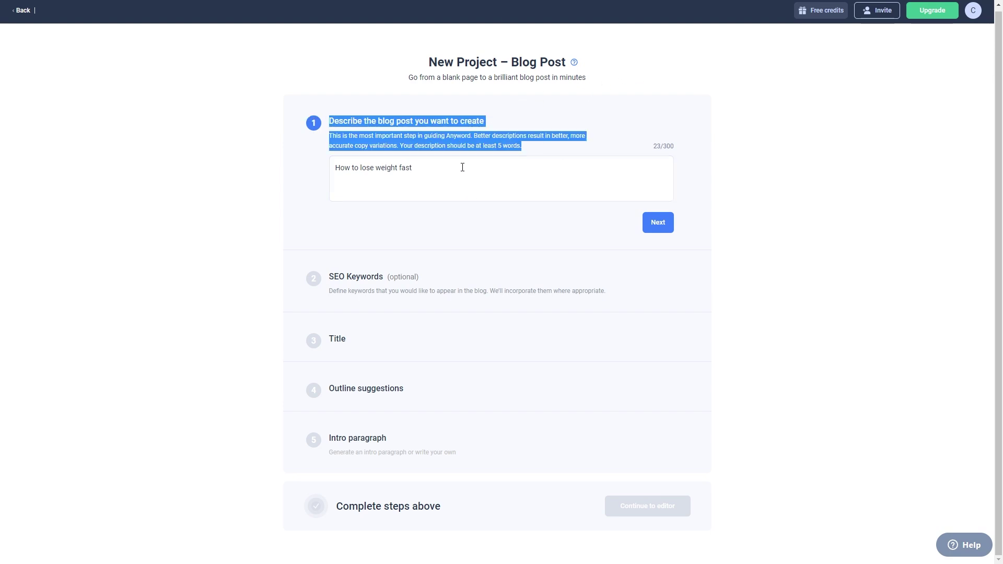
drag(462, 168, 317, 173)
click(657, 222)
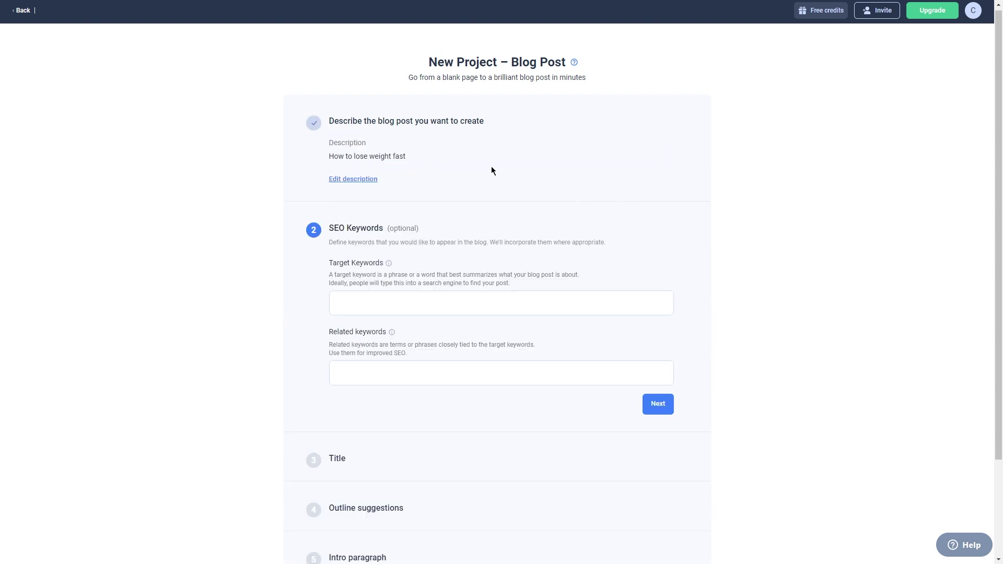
Add 'weight loss' as the target keyword
scroll(474, 170, down, 1)
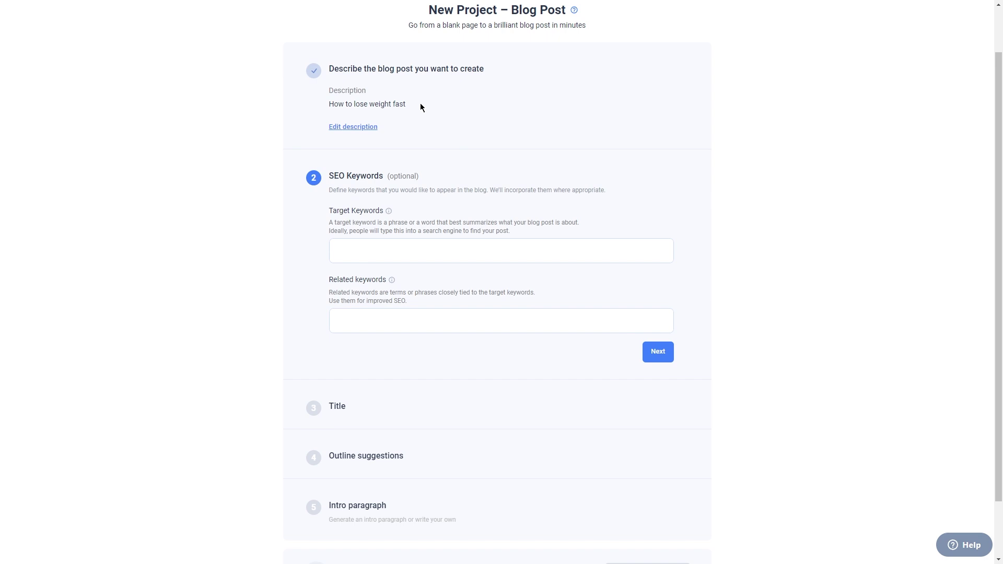
drag(420, 102, 316, 112)
drag(405, 104, 315, 106)
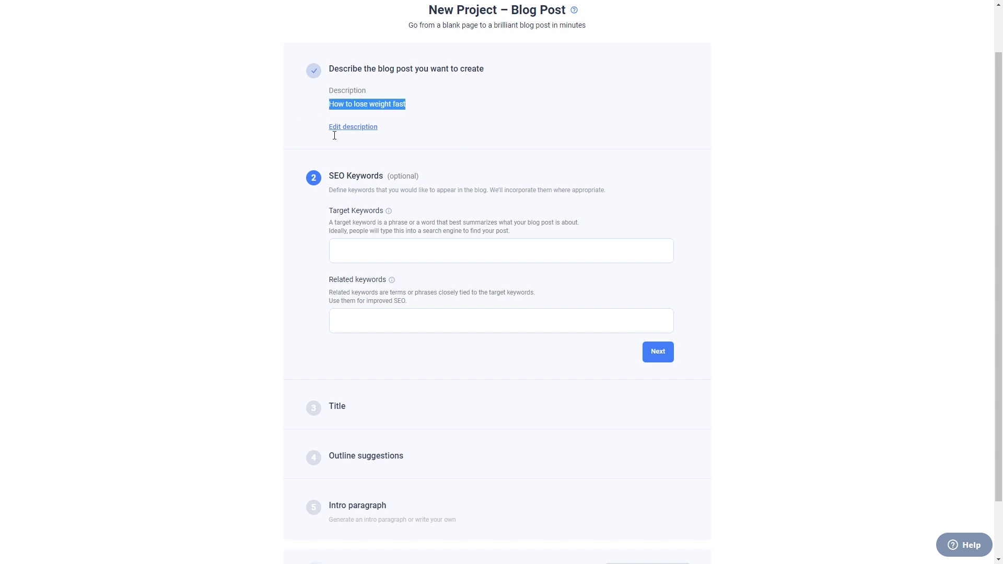
click(419, 245)
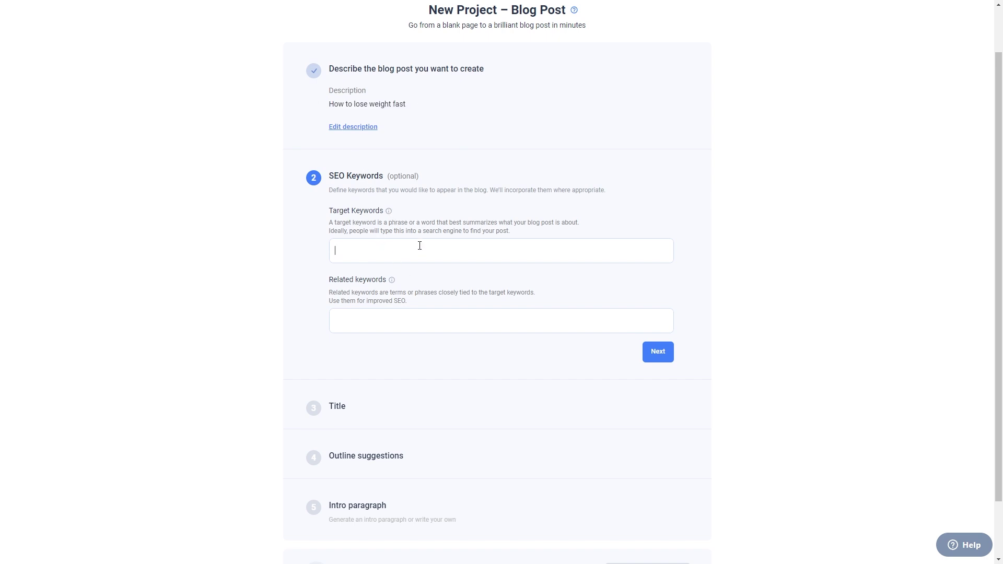
text(wei)
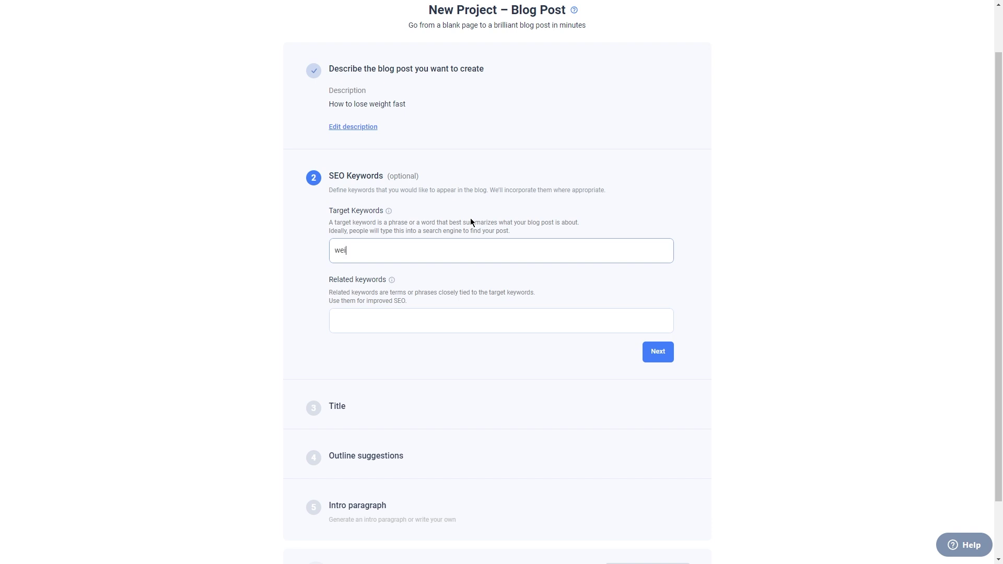
text(ght loss)
click(411, 326)
Generate titles and choose 'How to Lose Weight Fast and Keep It Off for Good'
click(657, 357)
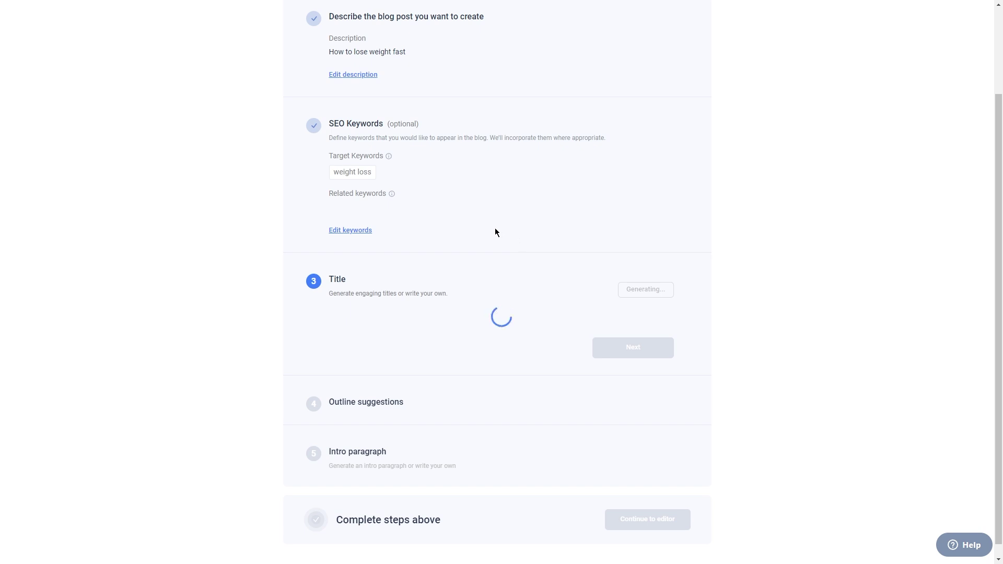
scroll(478, 230, down, 2)
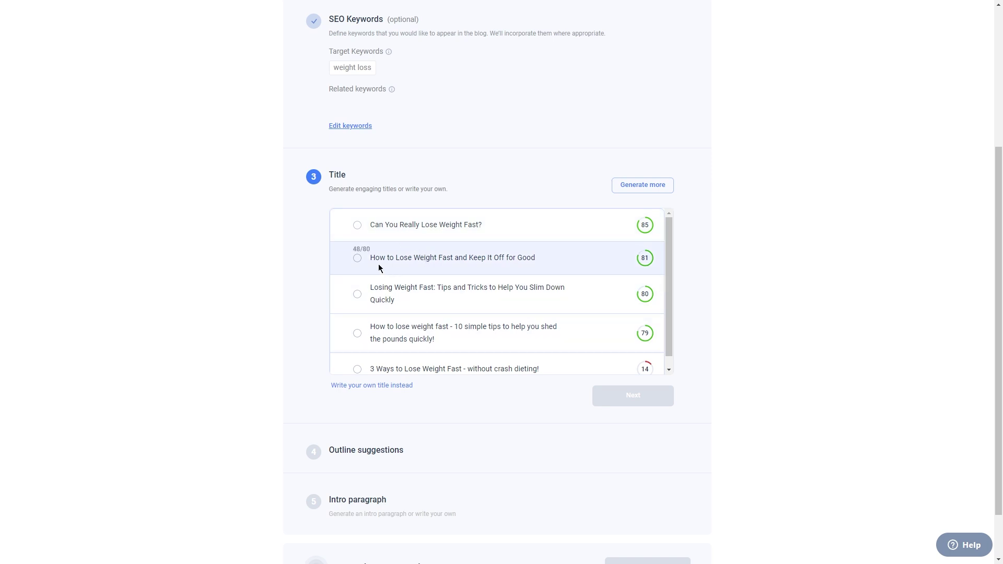
click(633, 395)
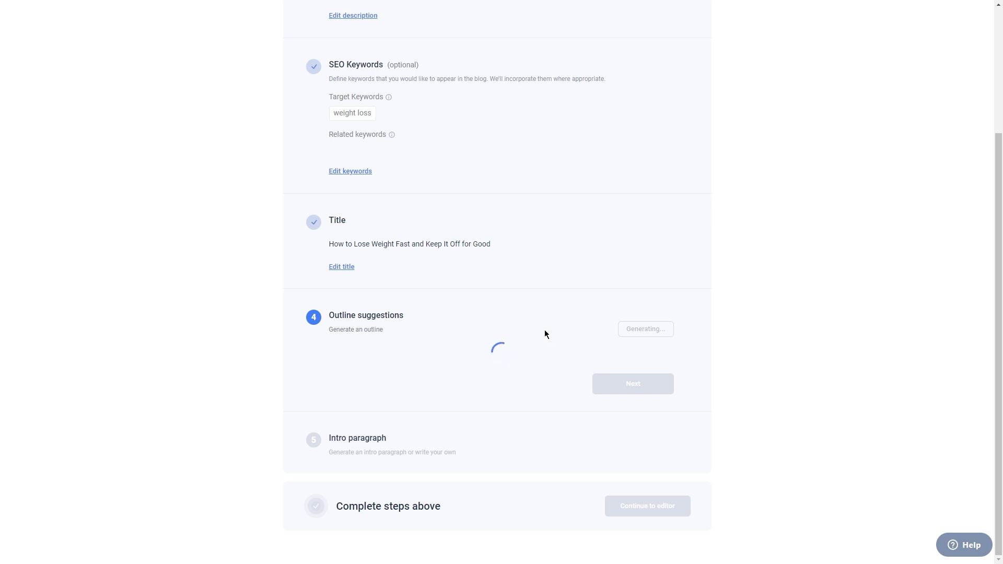
Review the generated 10-section outline and confirm it to generate intro suggestions
scroll(580, 262, up, 3)
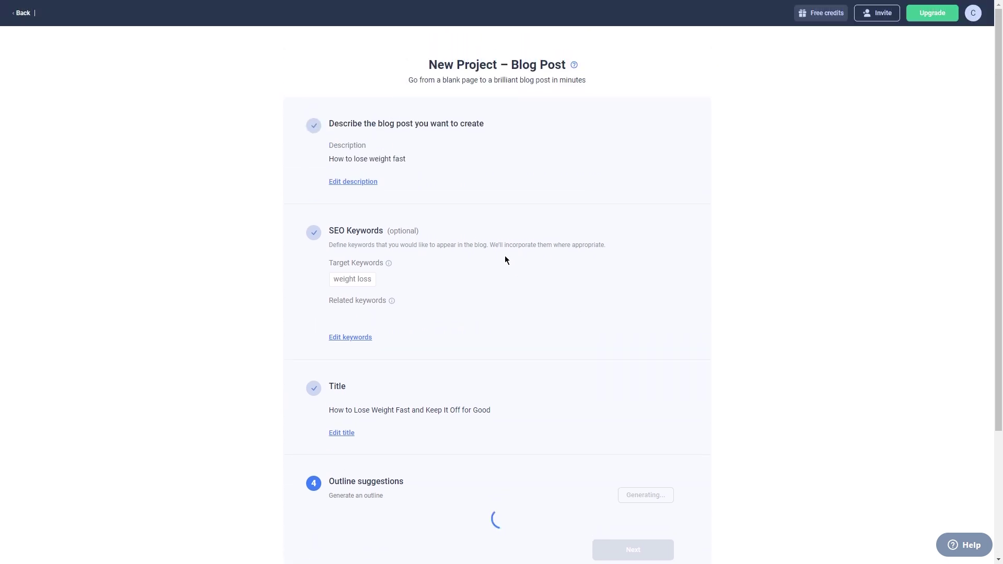
scroll(504, 255, down, 1)
scroll(497, 271, down, 2)
scroll(479, 314, down, 2)
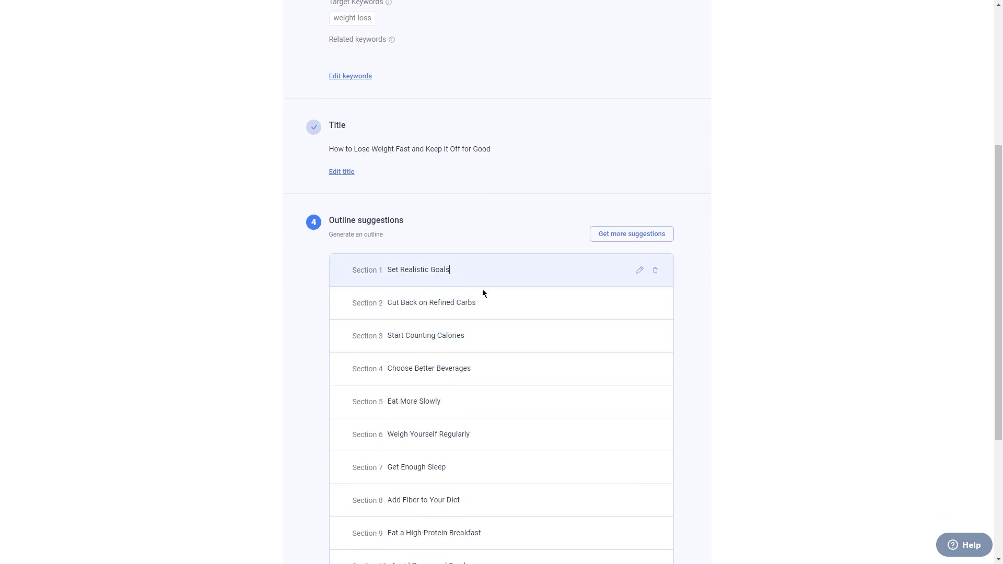
scroll(523, 299, down, 3)
click(634, 446)
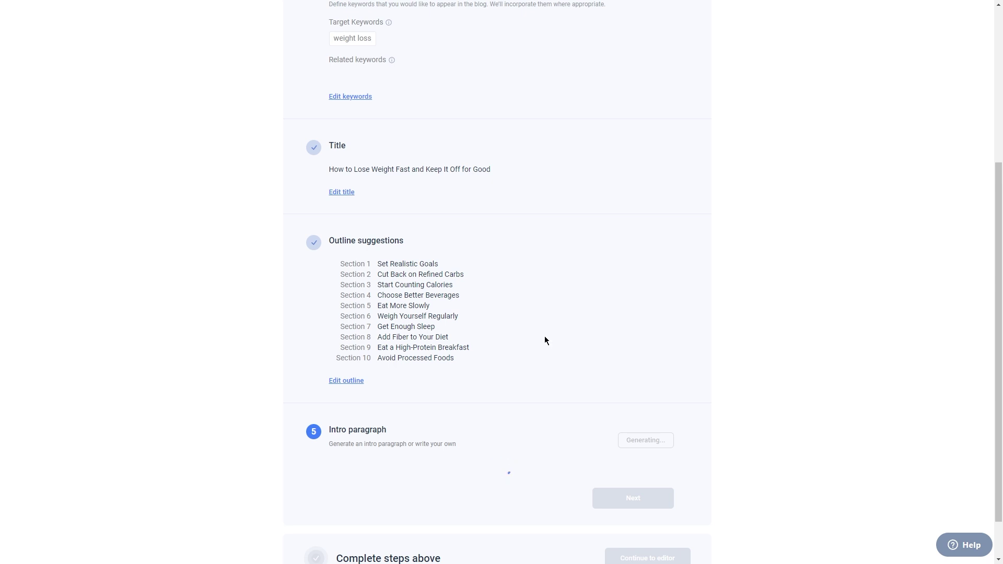
Scroll through the intro suggestions to compare them, including the score-74 option
scroll(556, 337, up, 1)
scroll(531, 300, down, 1)
scroll(400, 293, up, 5)
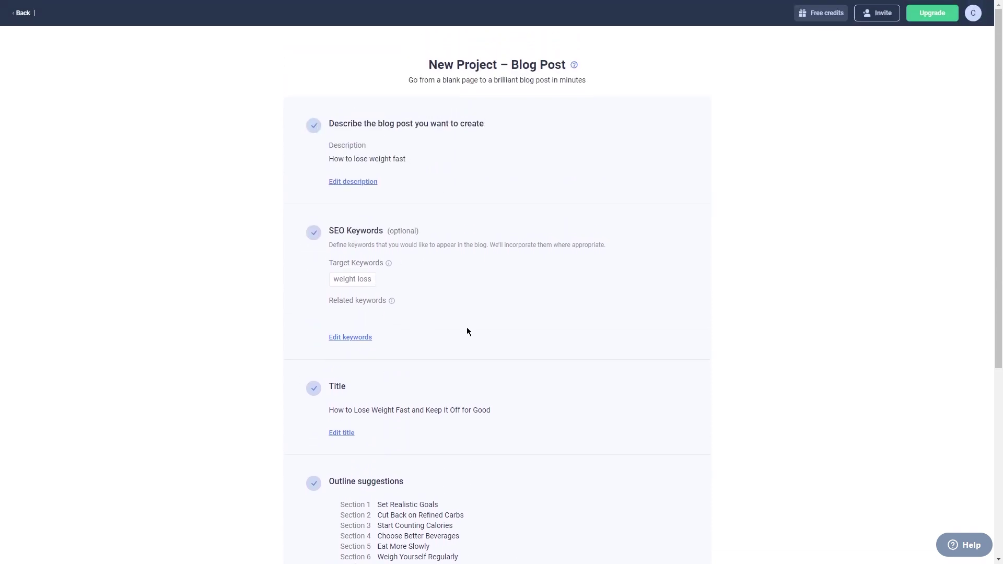
scroll(554, 300, down, 5)
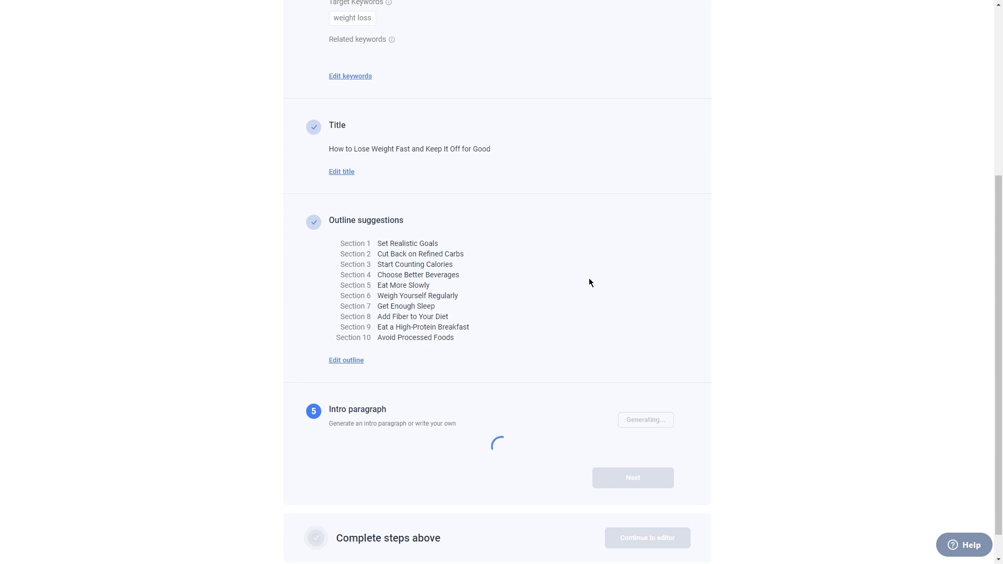
scroll(539, 305, up, 1)
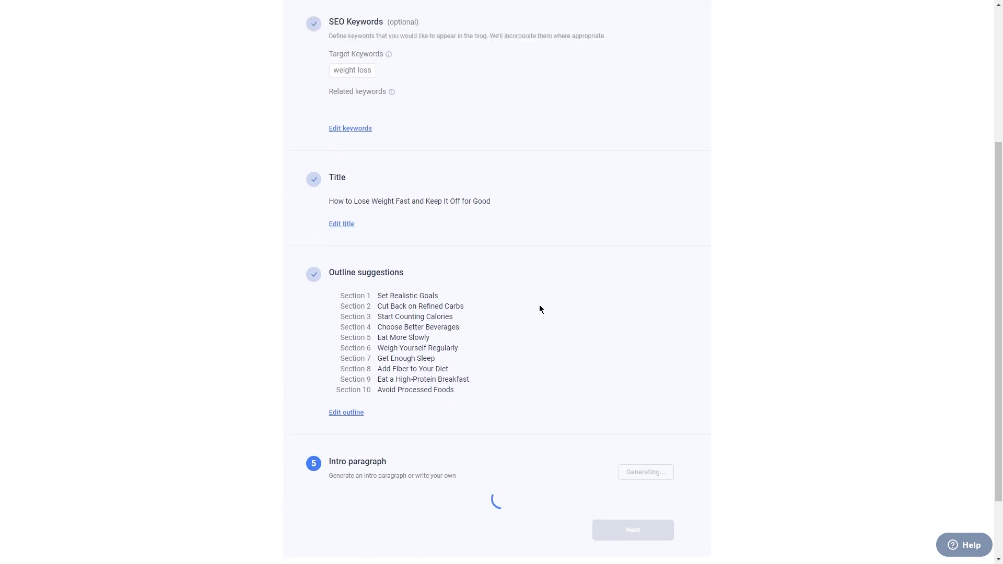
scroll(538, 305, up, 1)
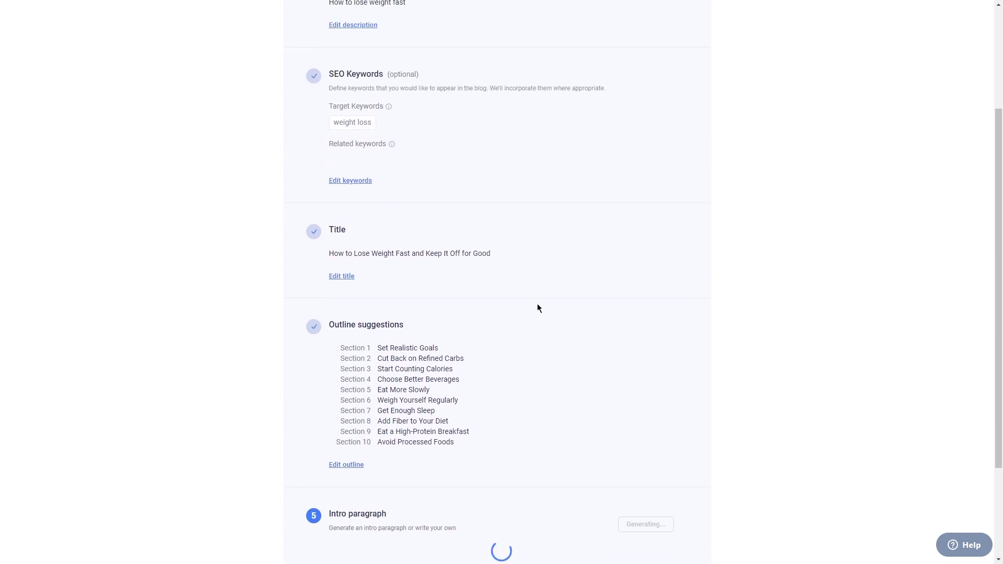
scroll(533, 300, down, 5)
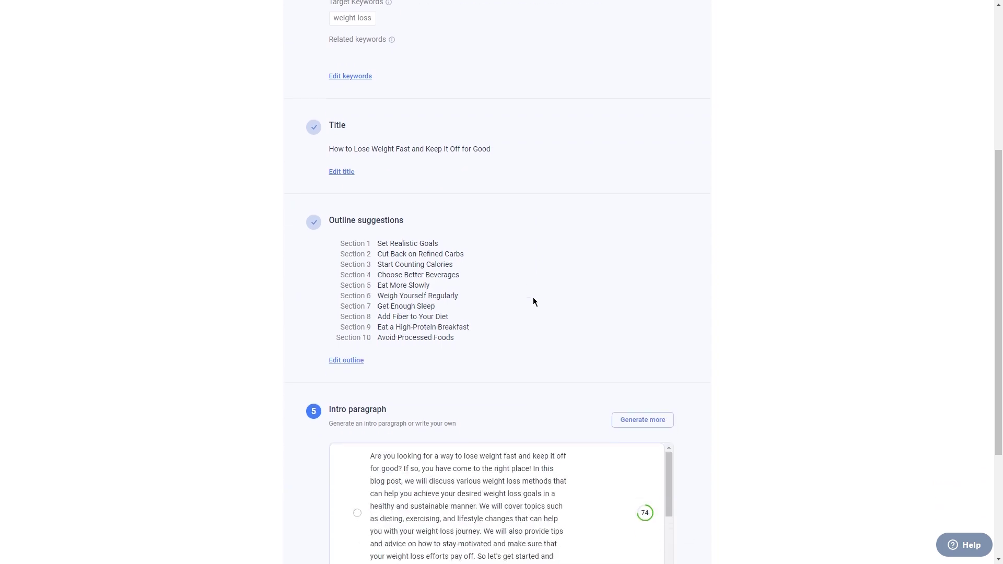
scroll(530, 322, down, 3)
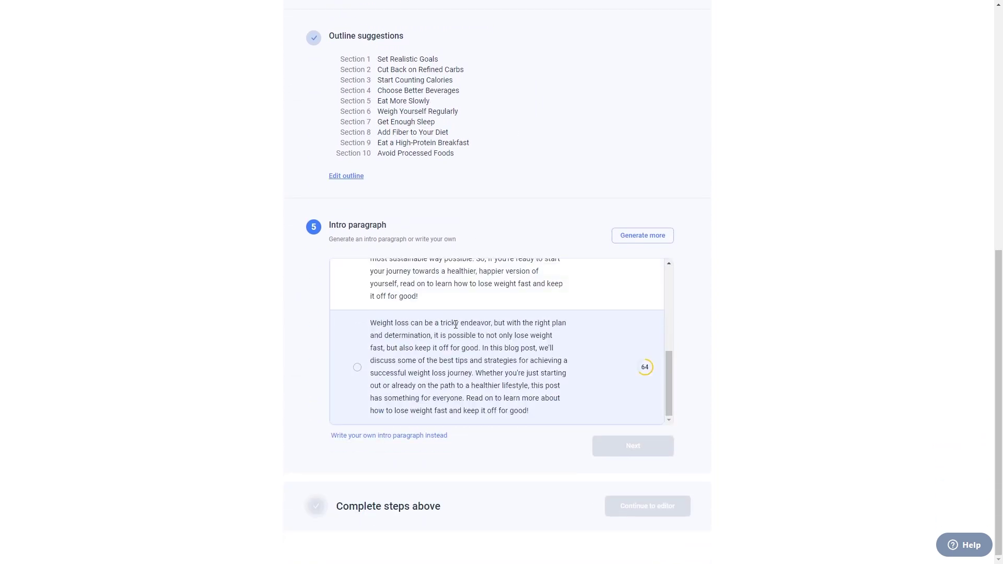
scroll(455, 367, up, 3)
scroll(455, 367, up, 1)
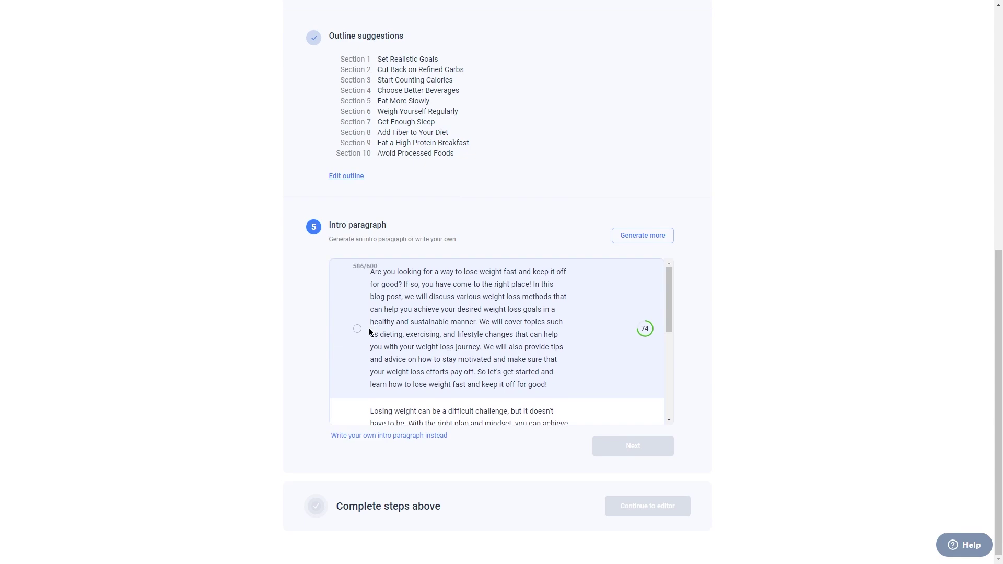
scroll(600, 393, down, 4)
Confirm the chosen intro and open the blog draft in the editor, dismissing the brief tip
click(633, 445)
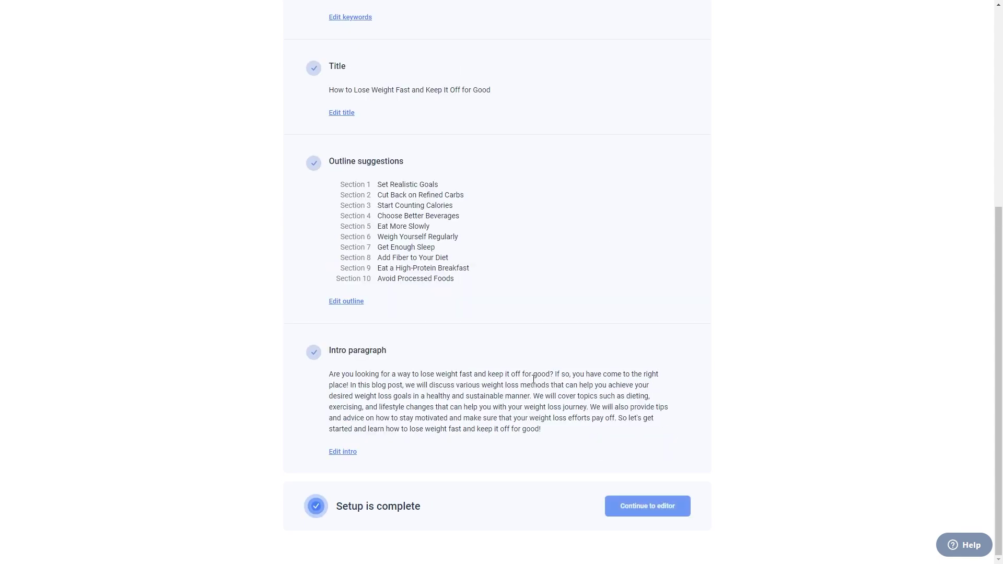
click(656, 504)
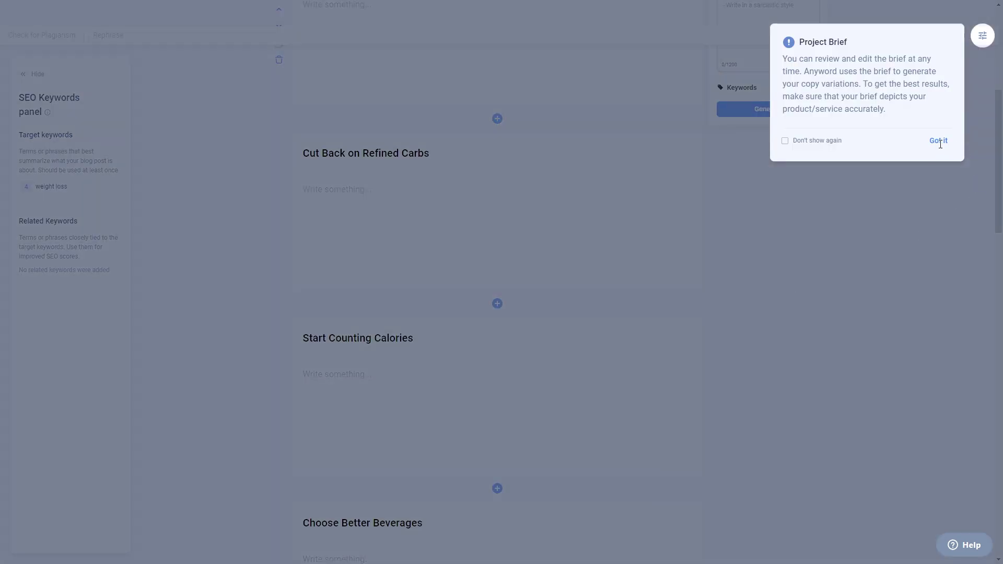
click(938, 141)
Copy the intro paragraph from the editor
scroll(647, 199, up, 6)
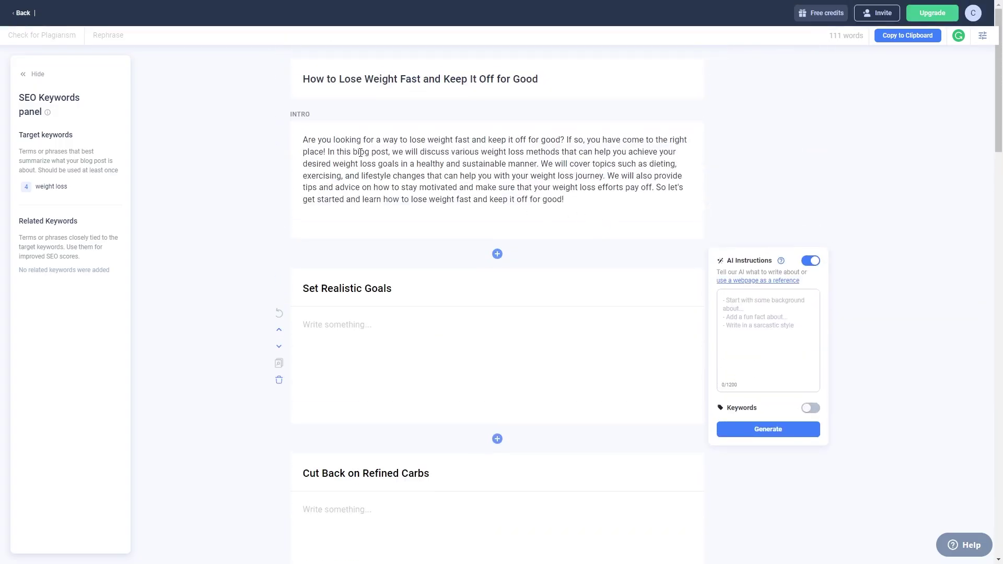
mouse_move(302, 140)
mouse_down()
mouse_move(576, 221)
mouse_move(297, 135)
mouse_up()
click(576, 201)
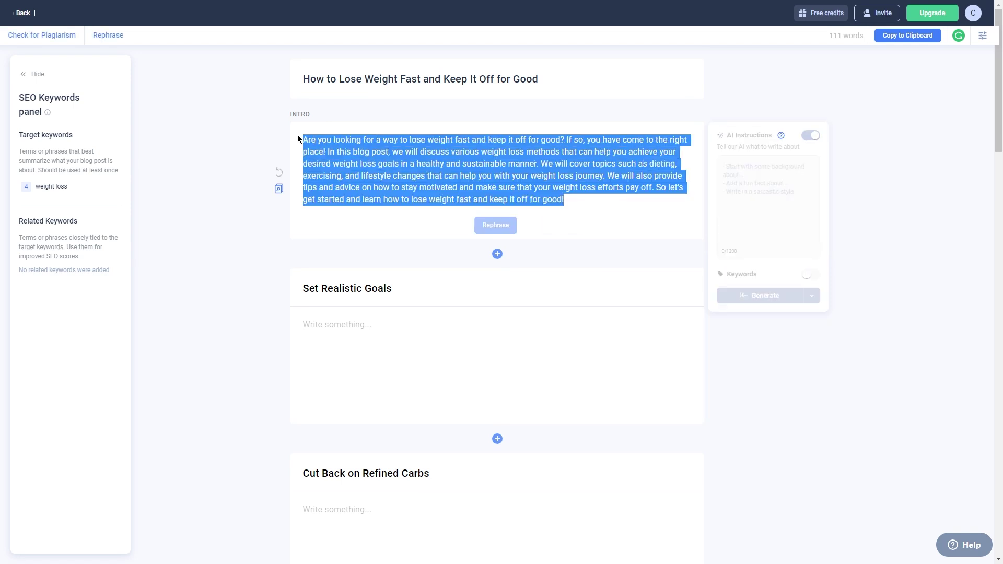
right_click(347, 146)
click(372, 184)
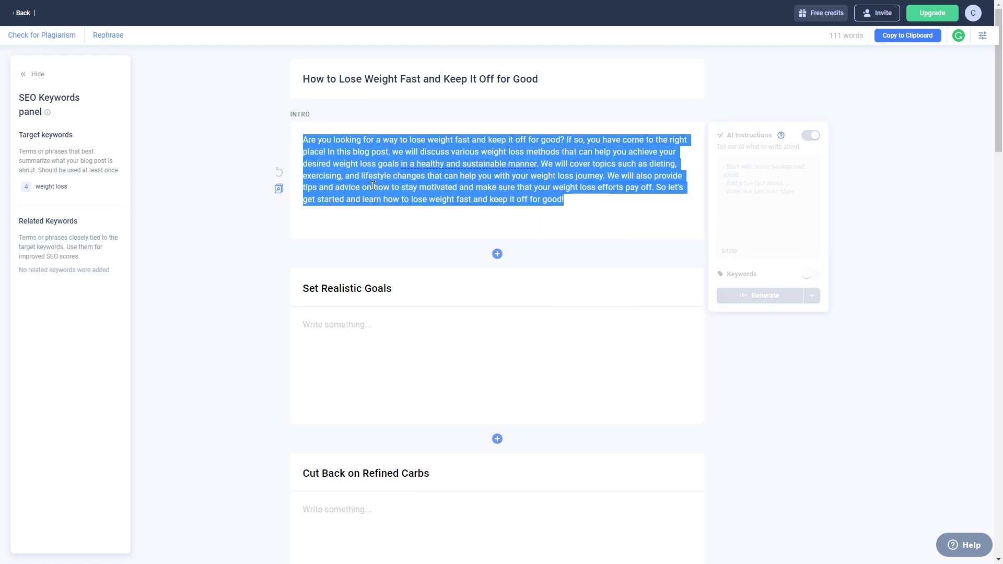
click(517, 202)
click(476, 315)
drag(564, 199, 602, 187)
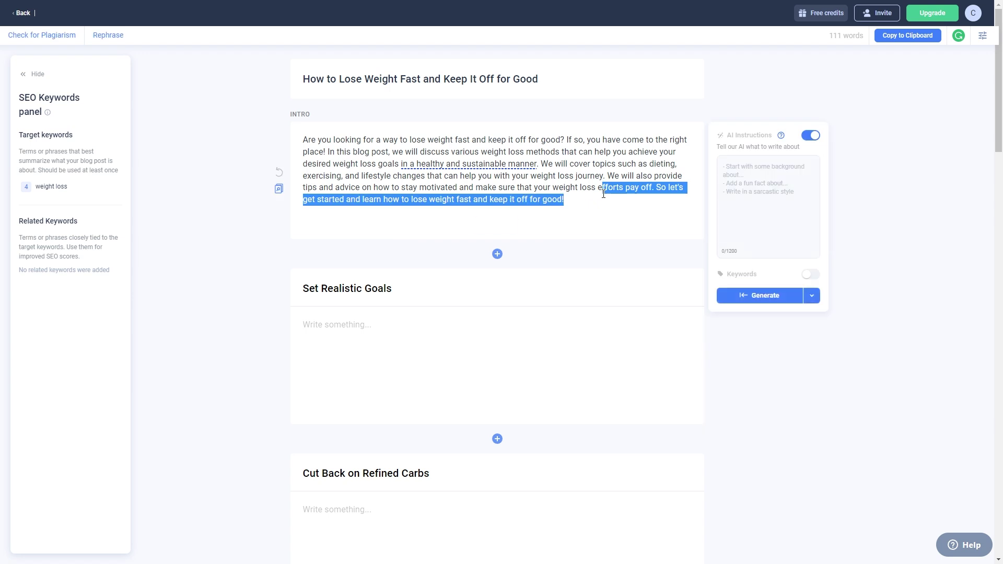
Generate AI text for the Set Realistic Goals and Cut Back on Refined Carbs sections
click(642, 310)
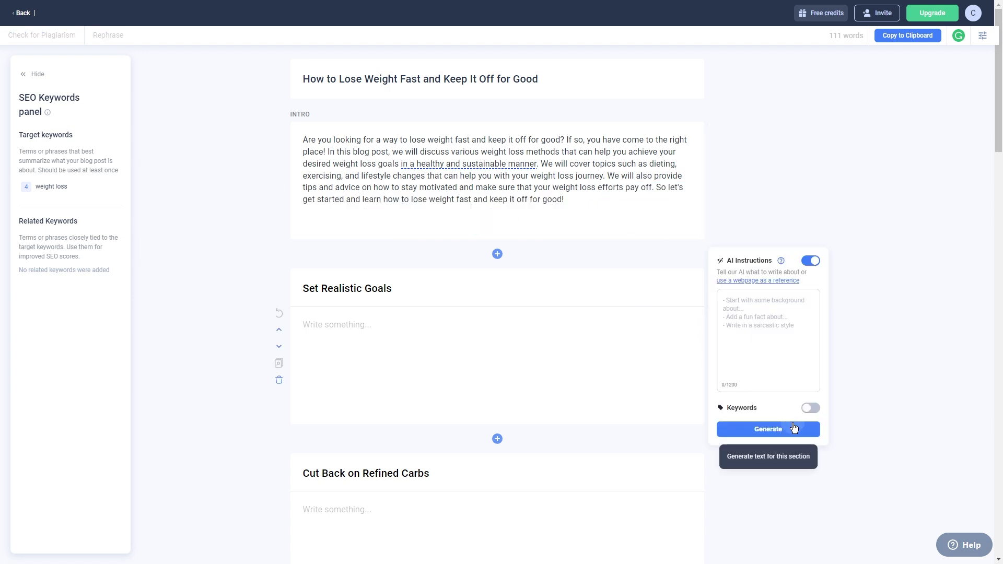
click(794, 428)
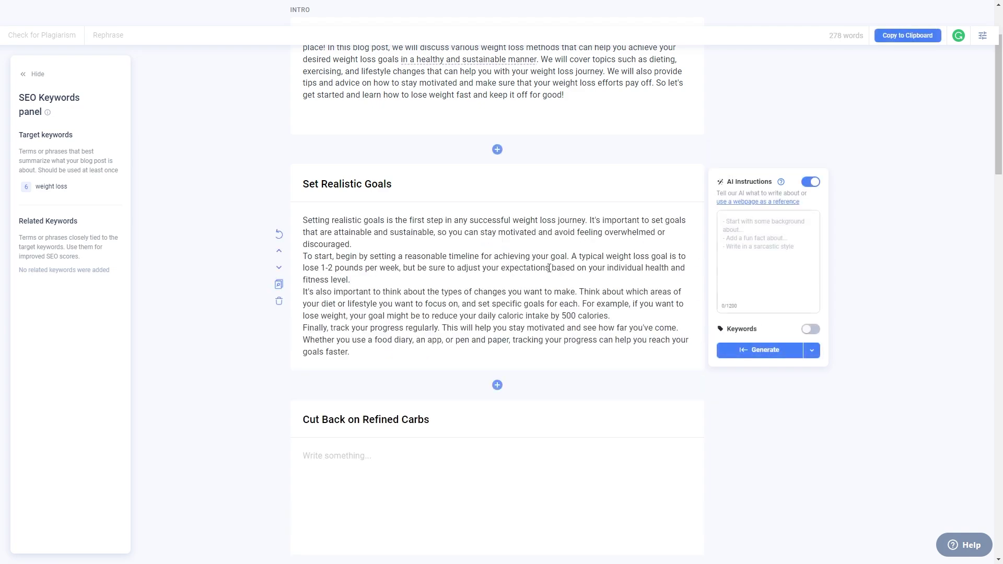
scroll(665, 329, down, 3)
scroll(665, 330, down, 2)
click(562, 246)
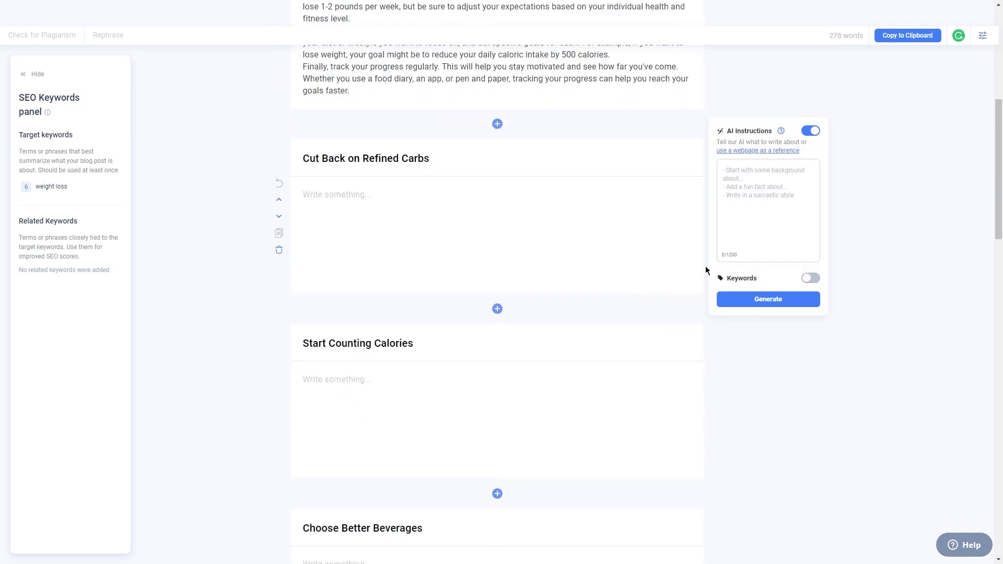
click(763, 299)
scroll(404, 203, up, 6)
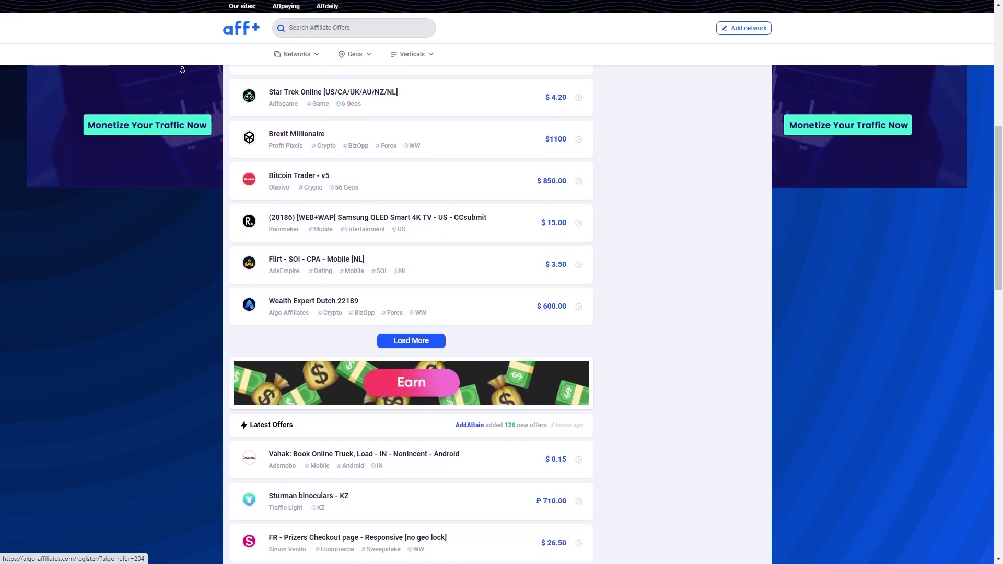
Scroll the aff+ offers list showing Star Trek Online, Bitcoin Trader and Brexit Millionaire
scroll(315, 269, up, 3)
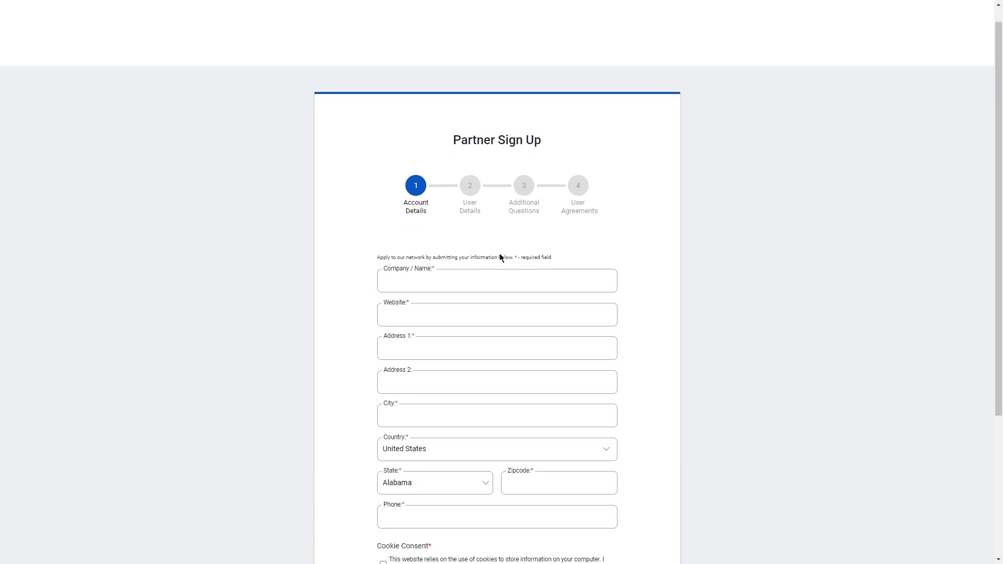
Scroll the Partner Sign Up form to view its Account Details fields
scroll(563, 270, up, 3)
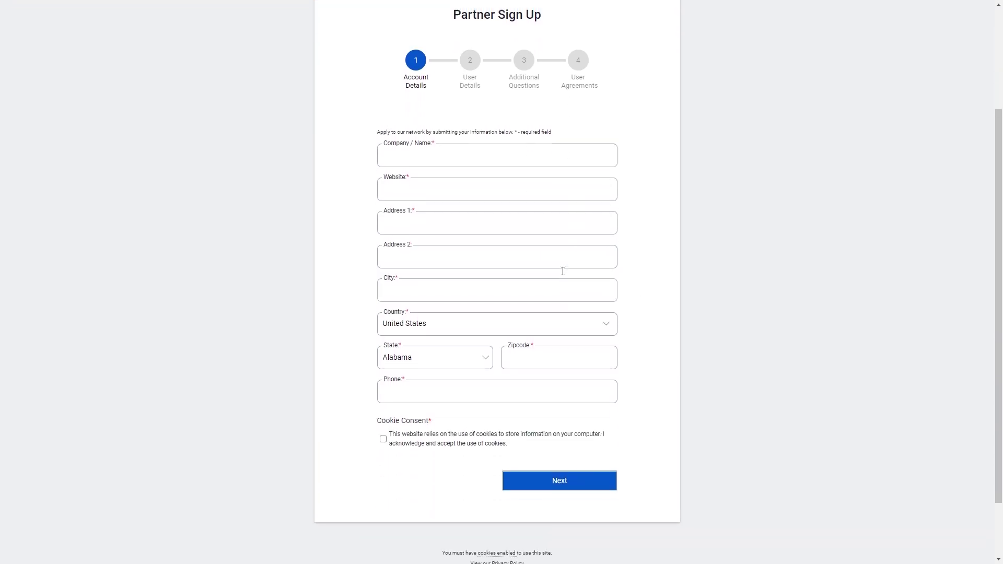
scroll(469, 217, down, 1)
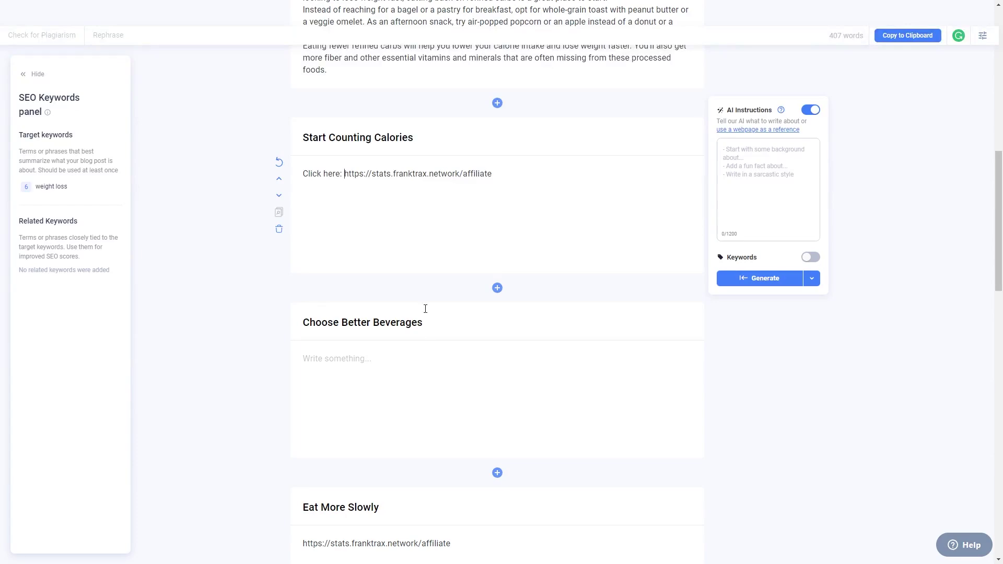
scroll(426, 309, up, 5)
drag(358, 434, 333, 433)
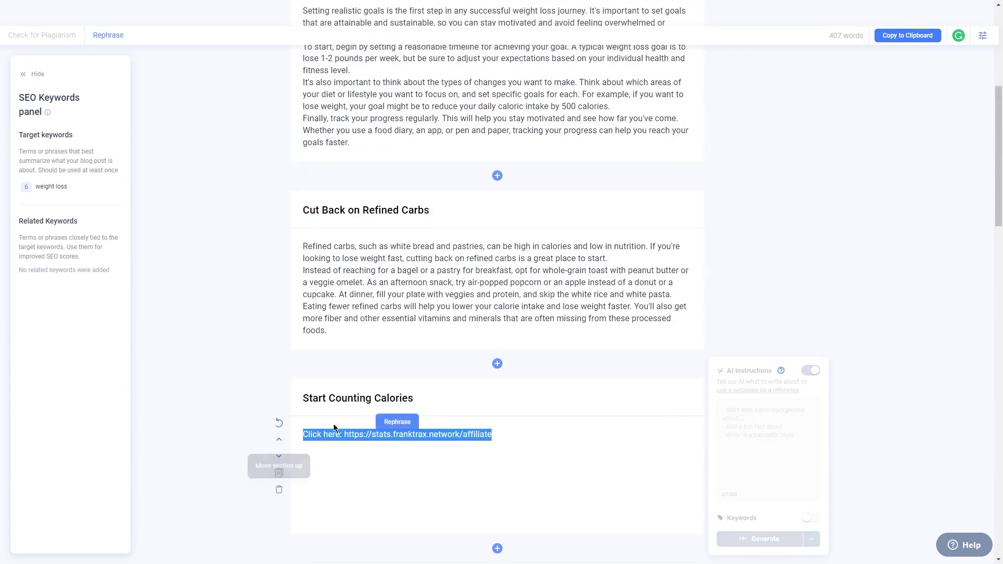
scroll(447, 285, down, 8)
scroll(432, 245, up, 1)
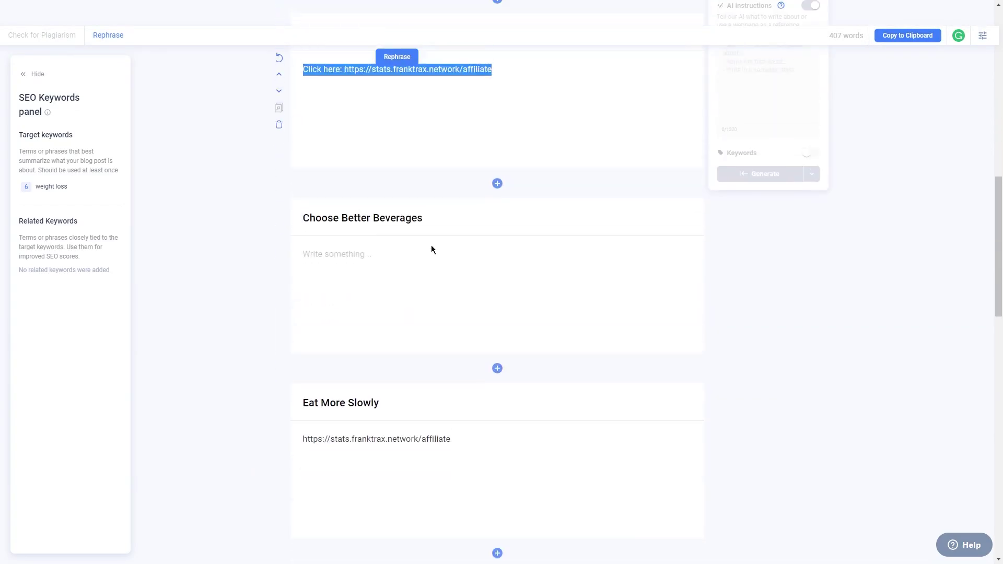
click(385, 99)
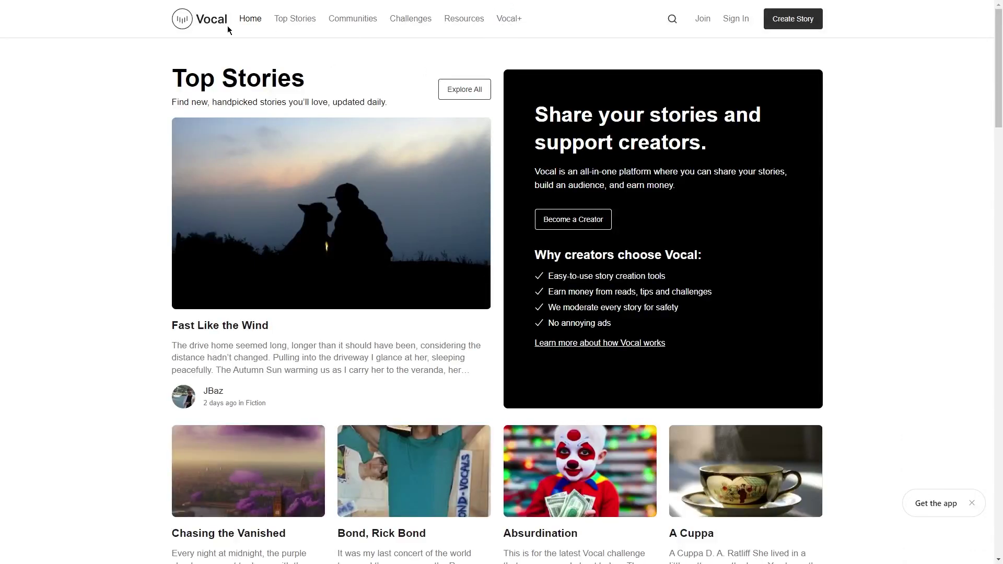
Scroll the Vocal homepage down toward the Challenges section
scroll(103, 33, down, 1)
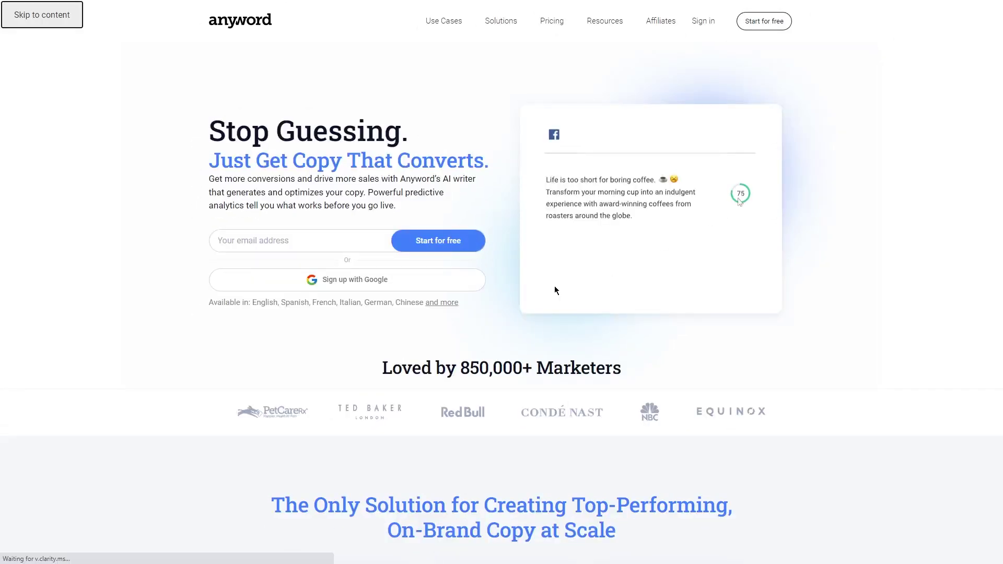
Autoscroll through the HBR article 'How to Sell Services More Profitably' to read it
middle_click(870, 165)
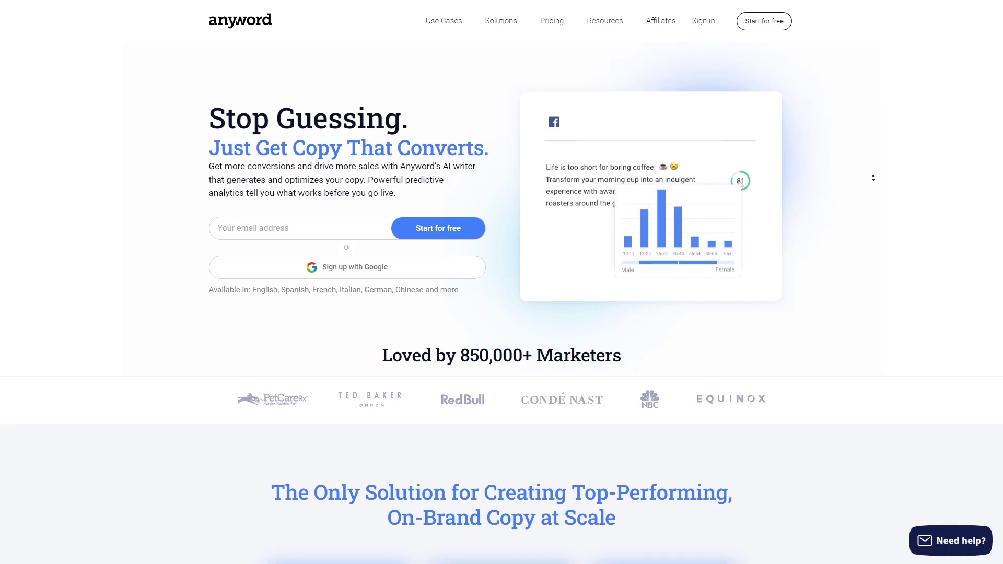